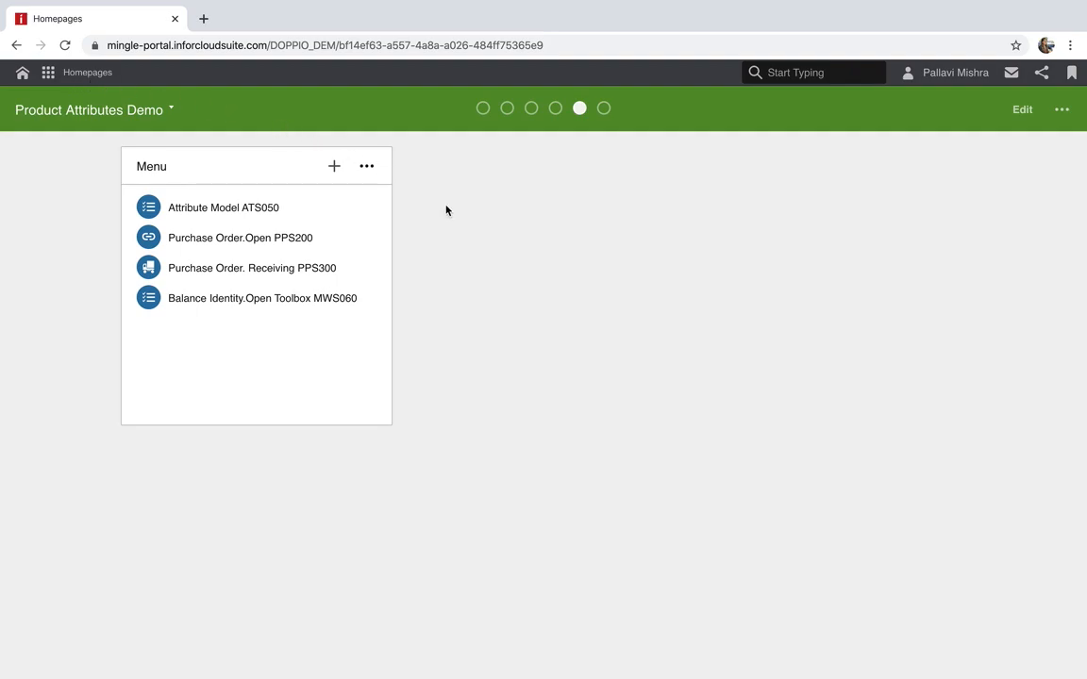
# Step: Review the attributes connected to the BOLT-PRP attribute model in ATS050, and return to the home page
pyautogui.click(288, 209)
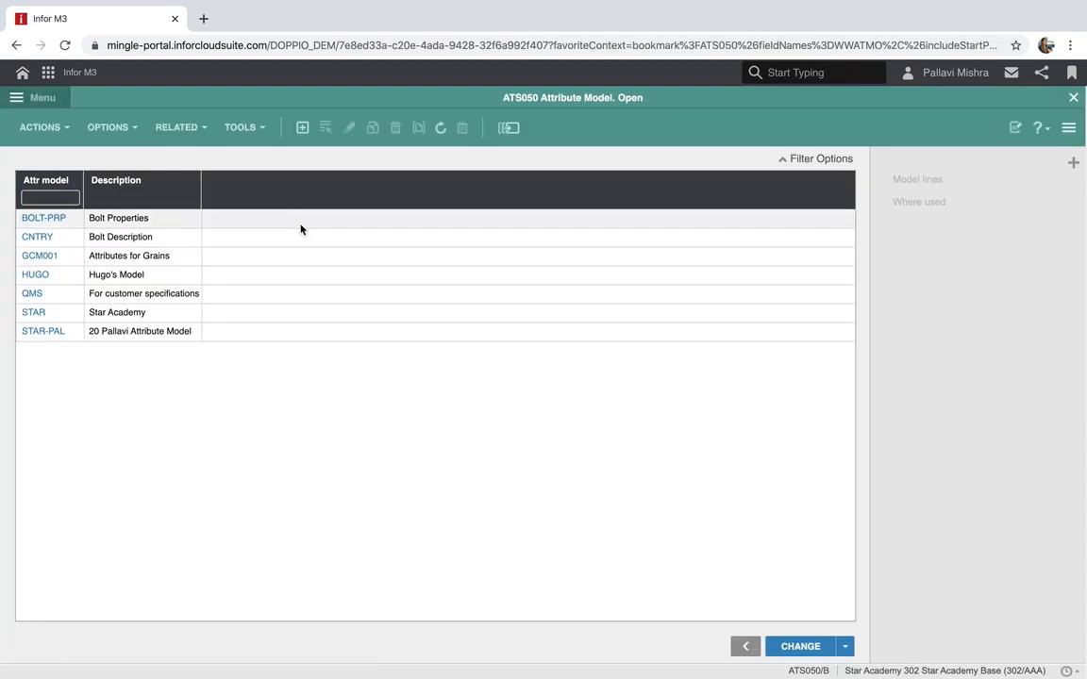
pyautogui.click(299, 223)
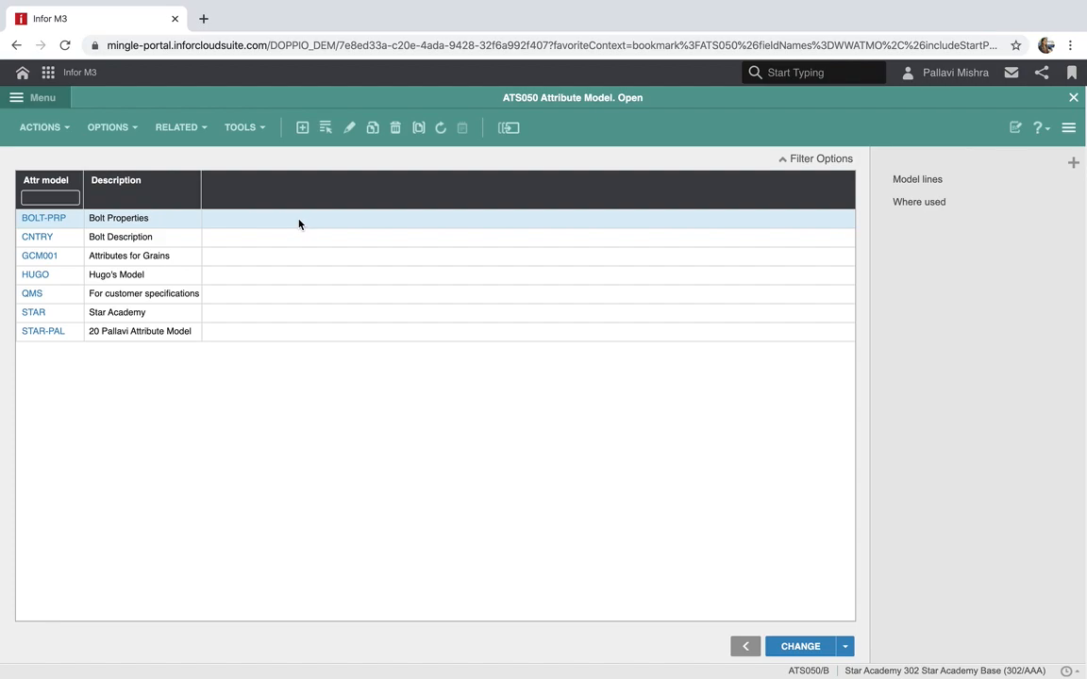
pyautogui.click(299, 224)
pyautogui.click(905, 181)
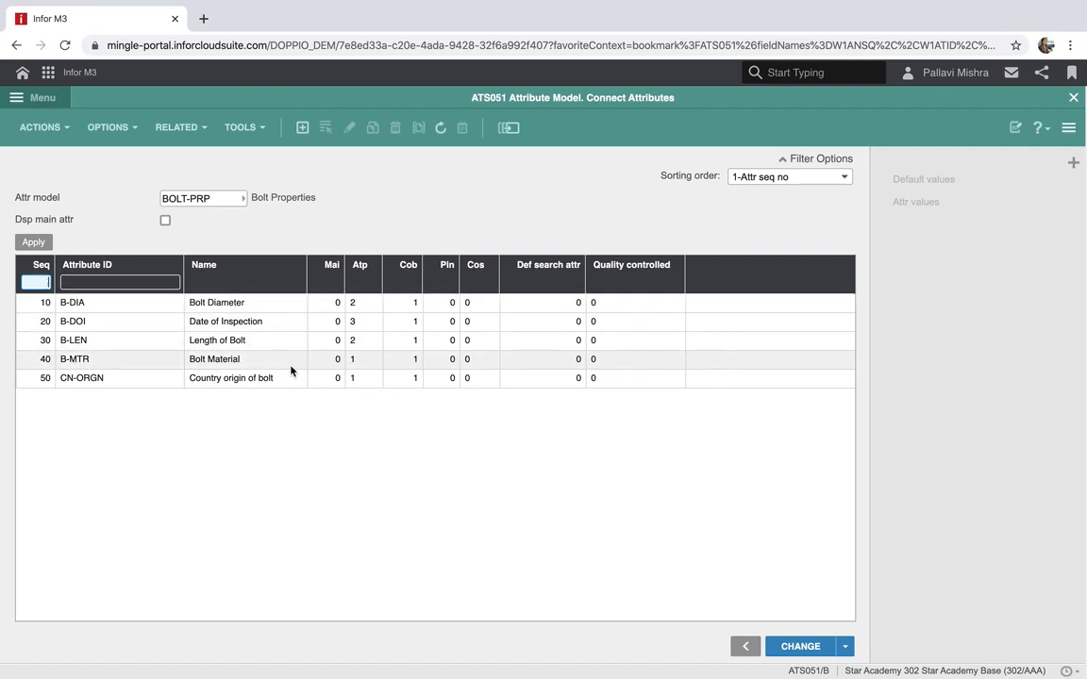
pyautogui.click(318, 432)
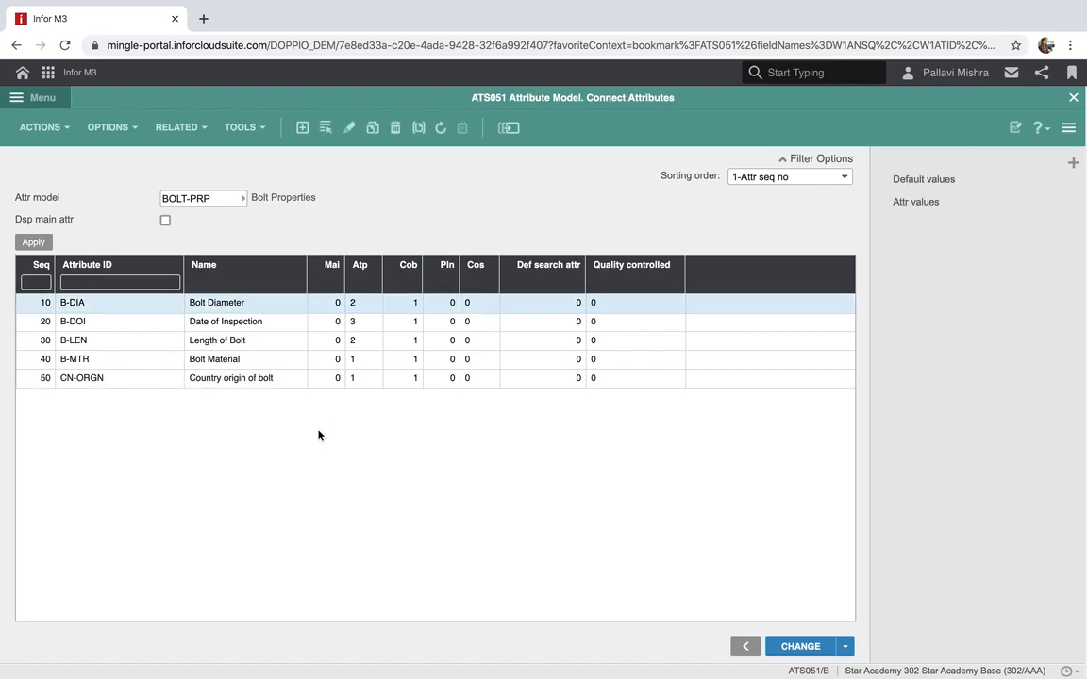
pyautogui.click(1073, 99)
pyautogui.click(1074, 99)
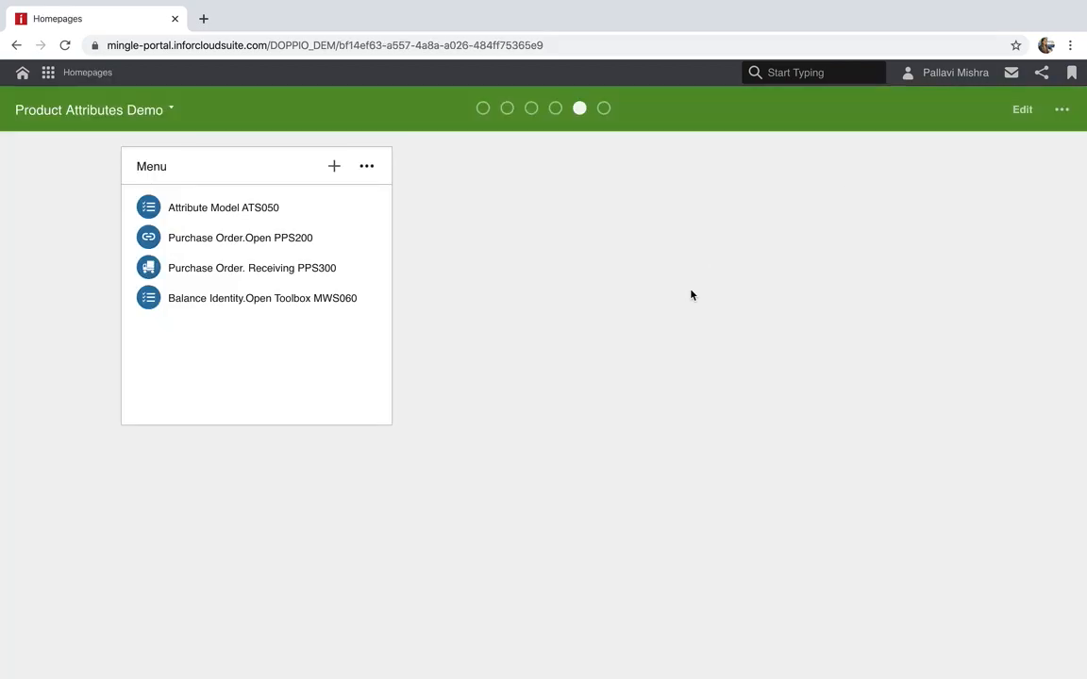
# Step: Review the attribute values on the bolt line of the Ready for Print purchase order in PPS200, and return to the order list
pyautogui.click(325, 239)
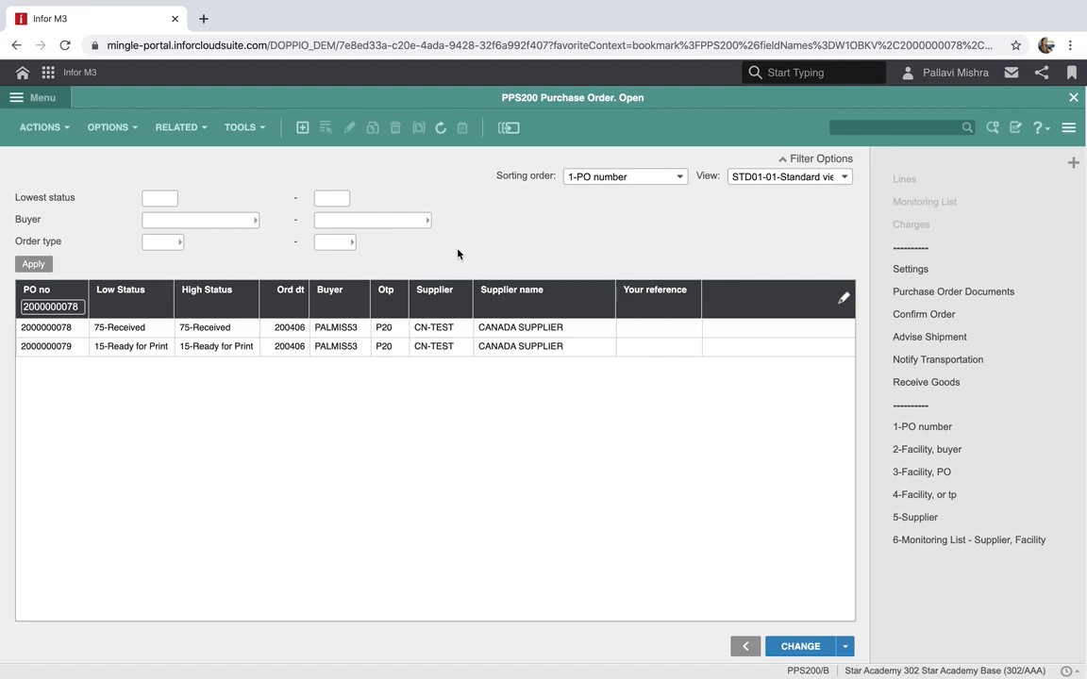
pyautogui.click(405, 351)
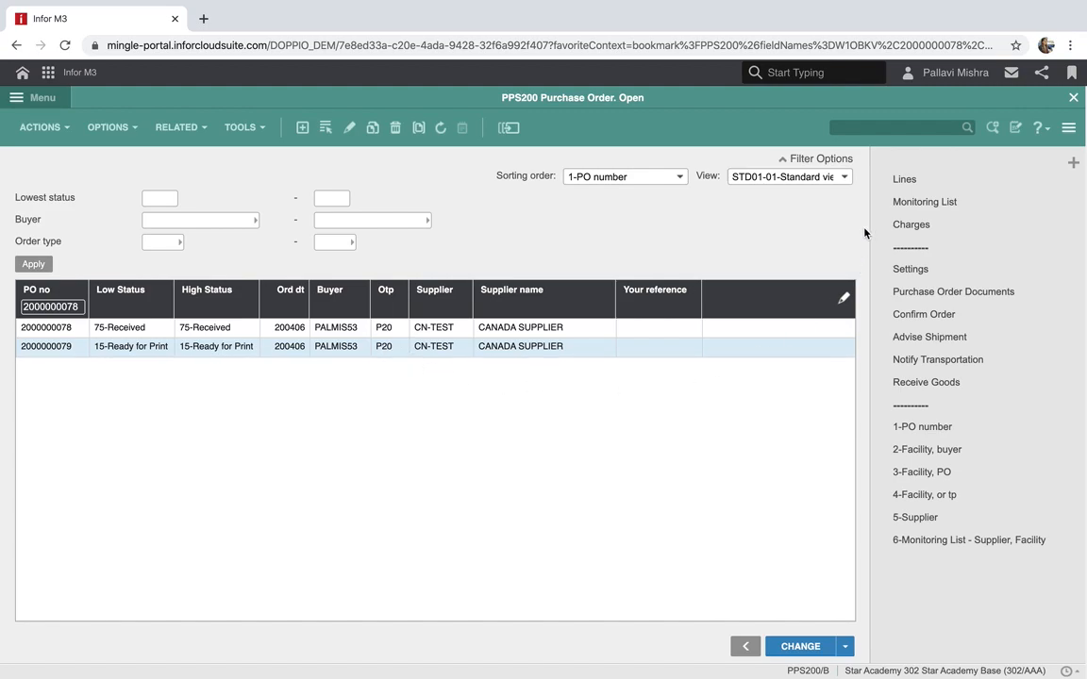
pyautogui.click(903, 181)
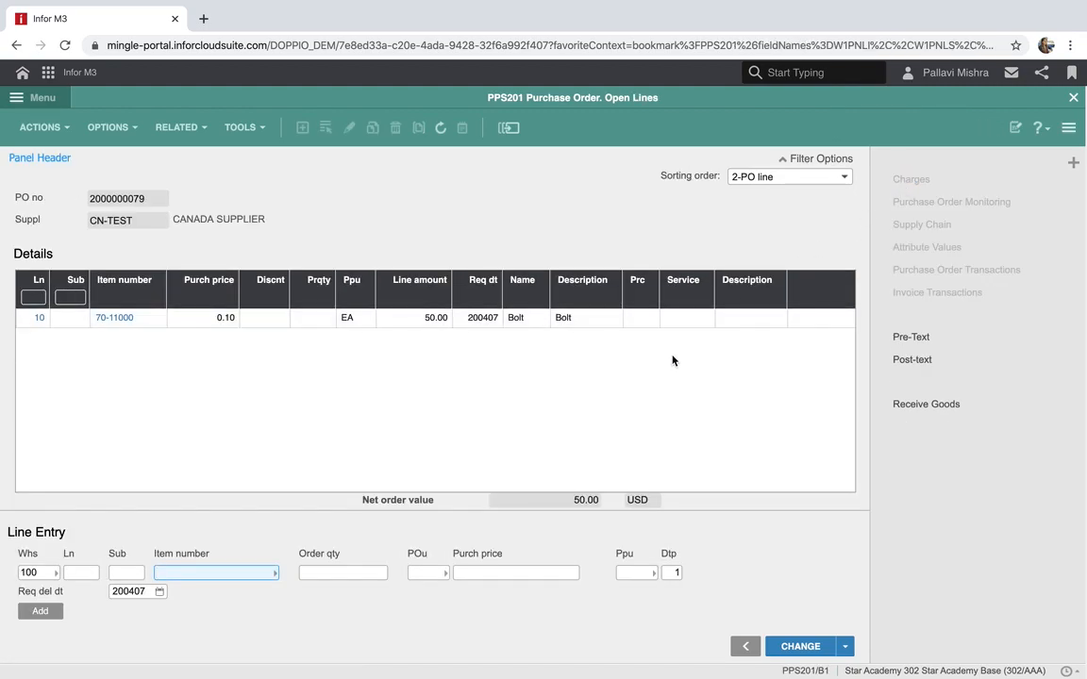
pyautogui.click(529, 330)
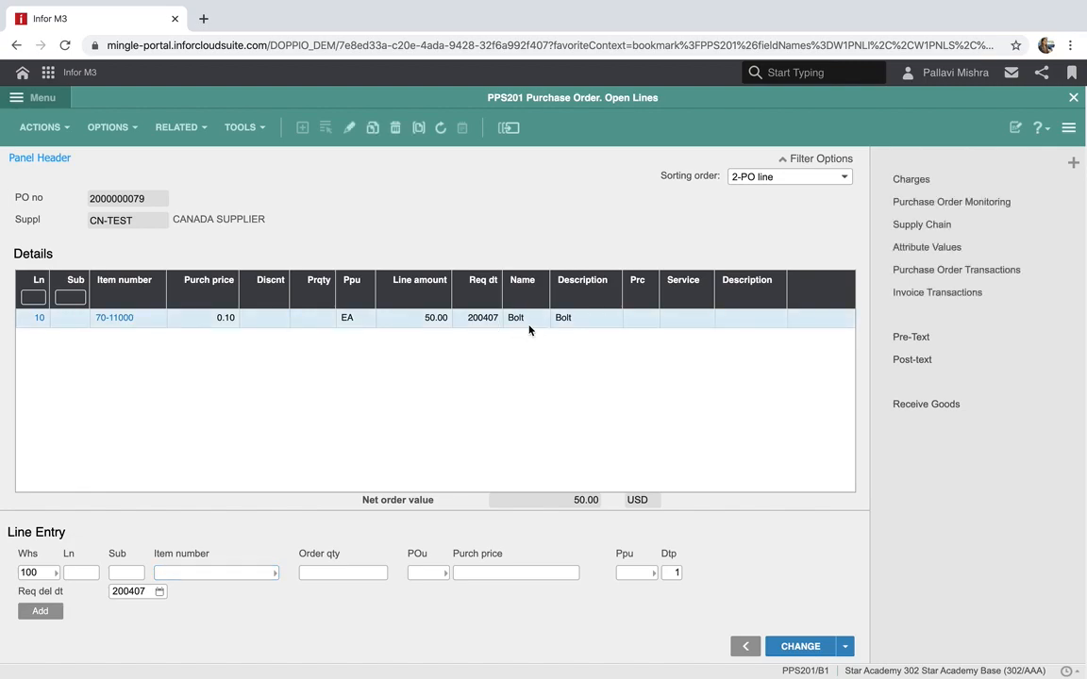
pyautogui.click(911, 248)
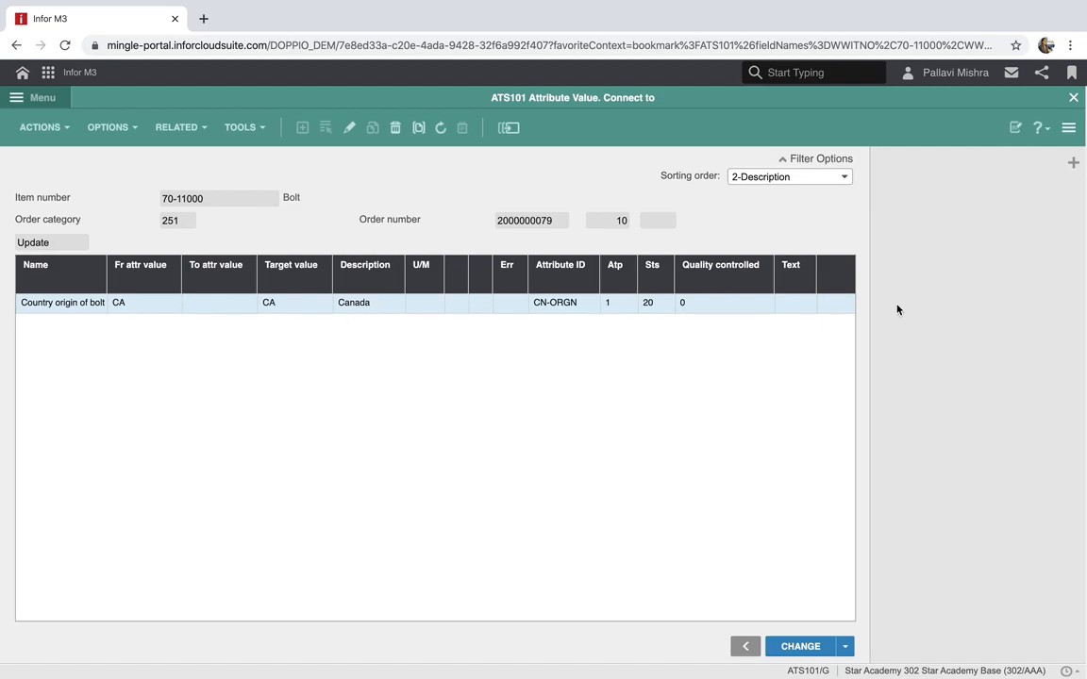
pyautogui.click(743, 646)
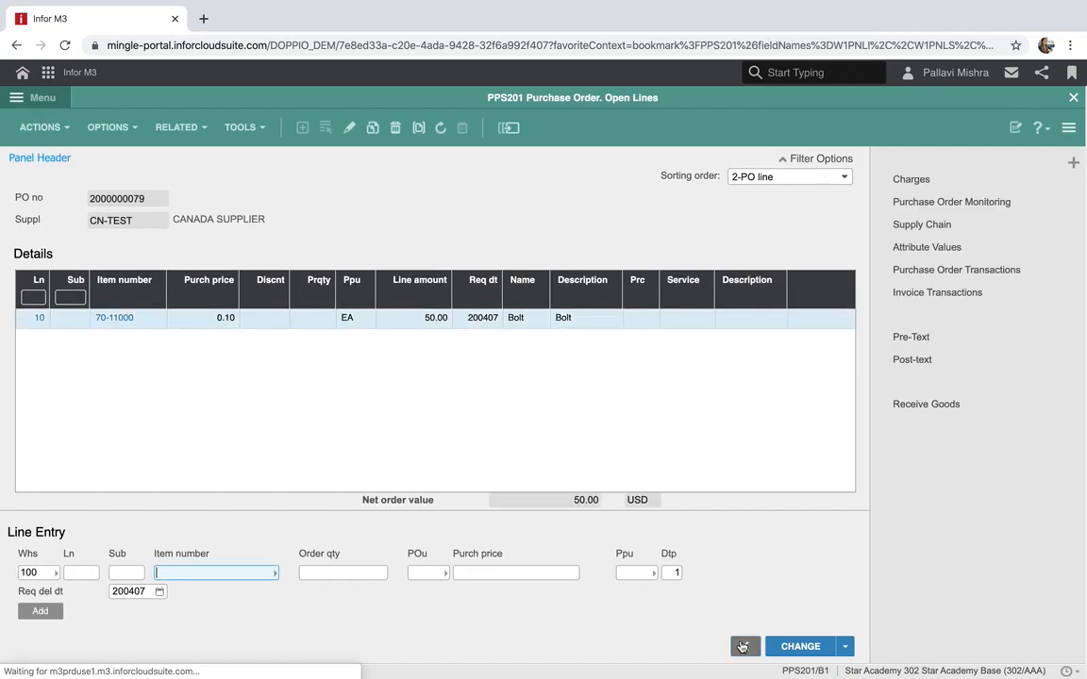
pyautogui.click(742, 647)
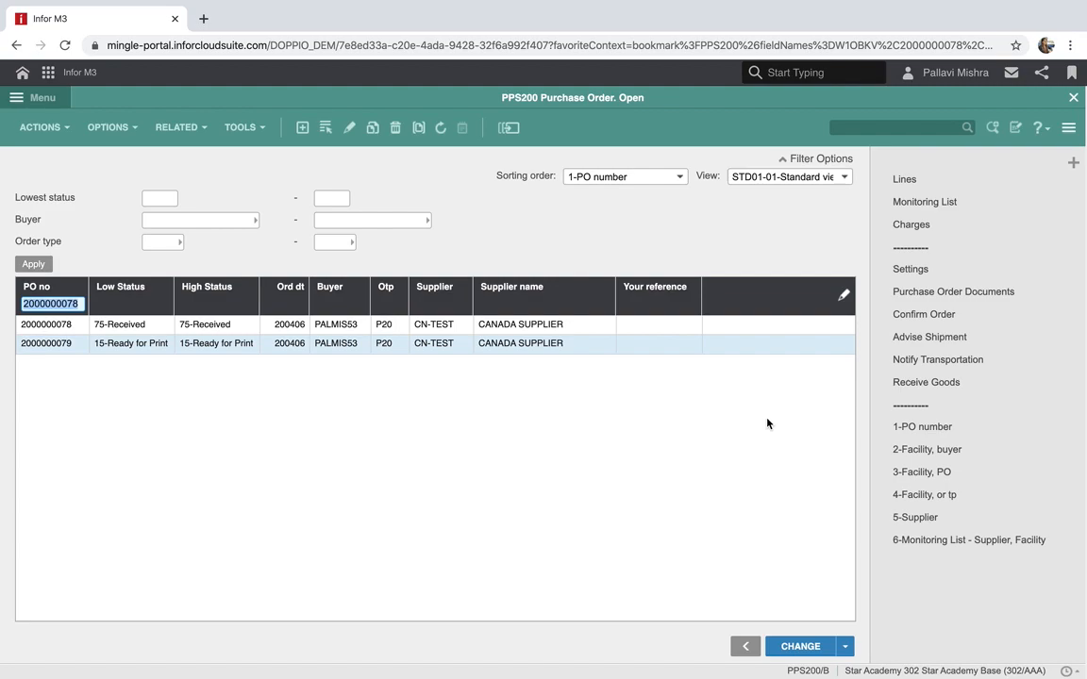
# Step: Receive goods for the Ready for Print purchase order, entering a received quantity of 500 for the bolt line
pyautogui.click(674, 350)
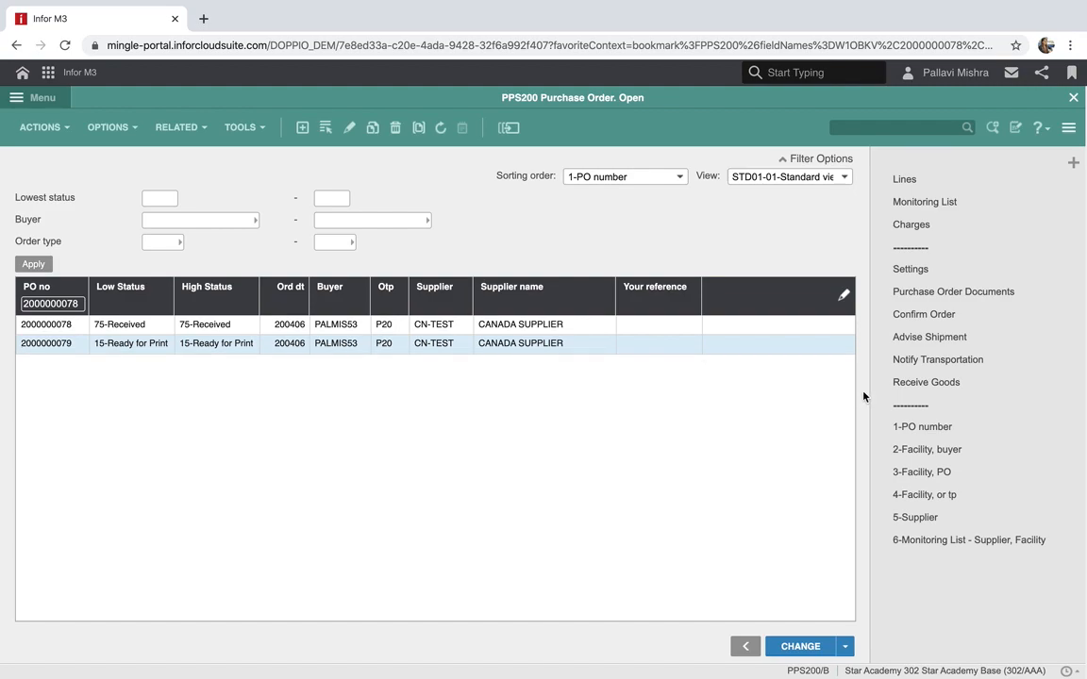
pyautogui.click(899, 385)
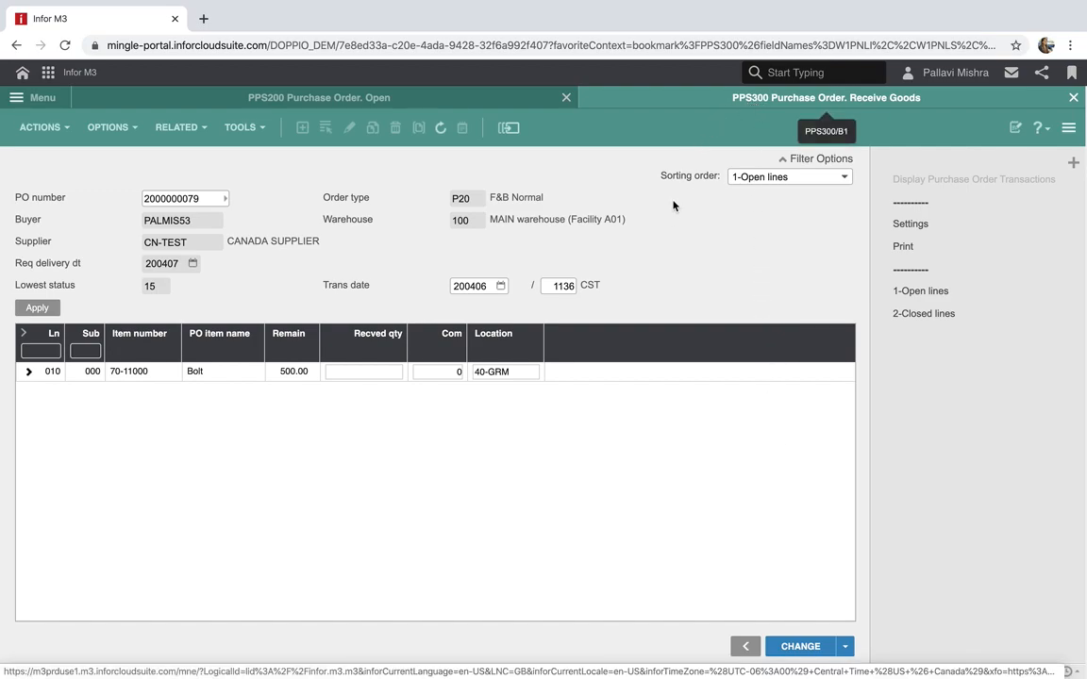
pyautogui.doubleClick(304, 374)
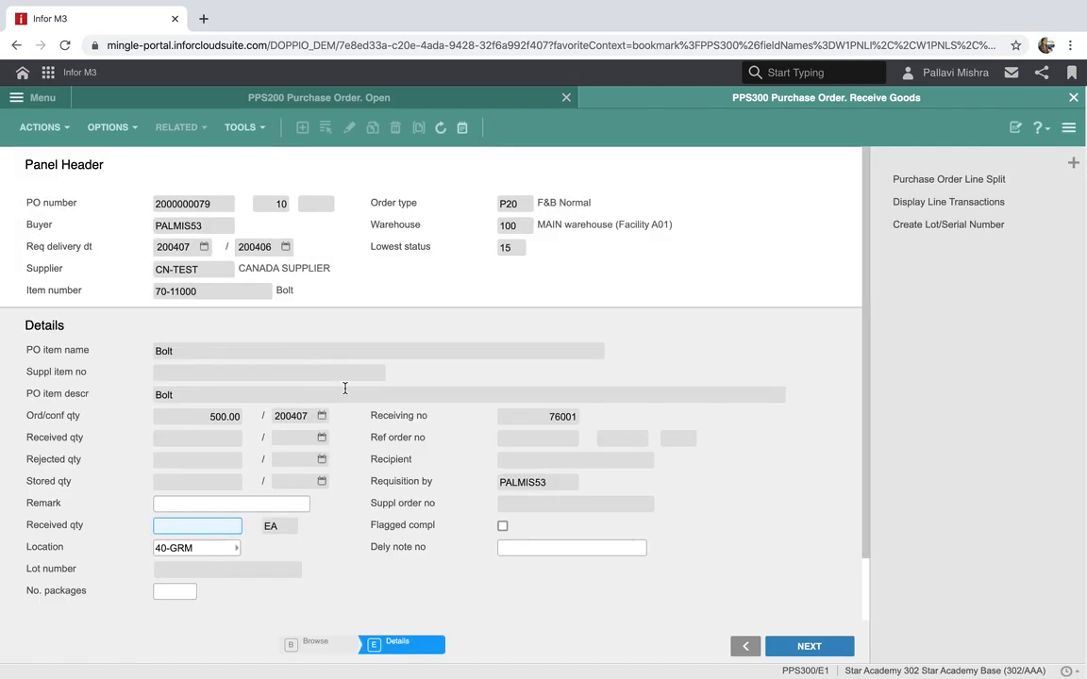
pyautogui.write('500')
pyautogui.click(801, 649)
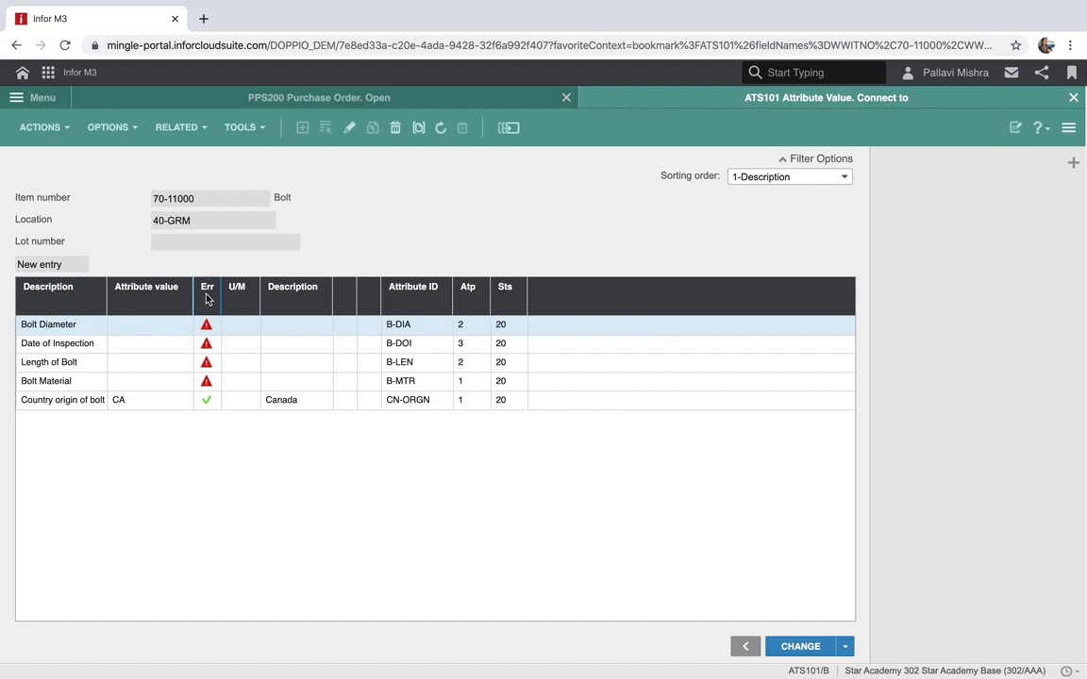
# Step: Set the Bolt Diameter (B-DIA) attribute value to 0.05 for the received item
pyautogui.moveTo(208, 300)
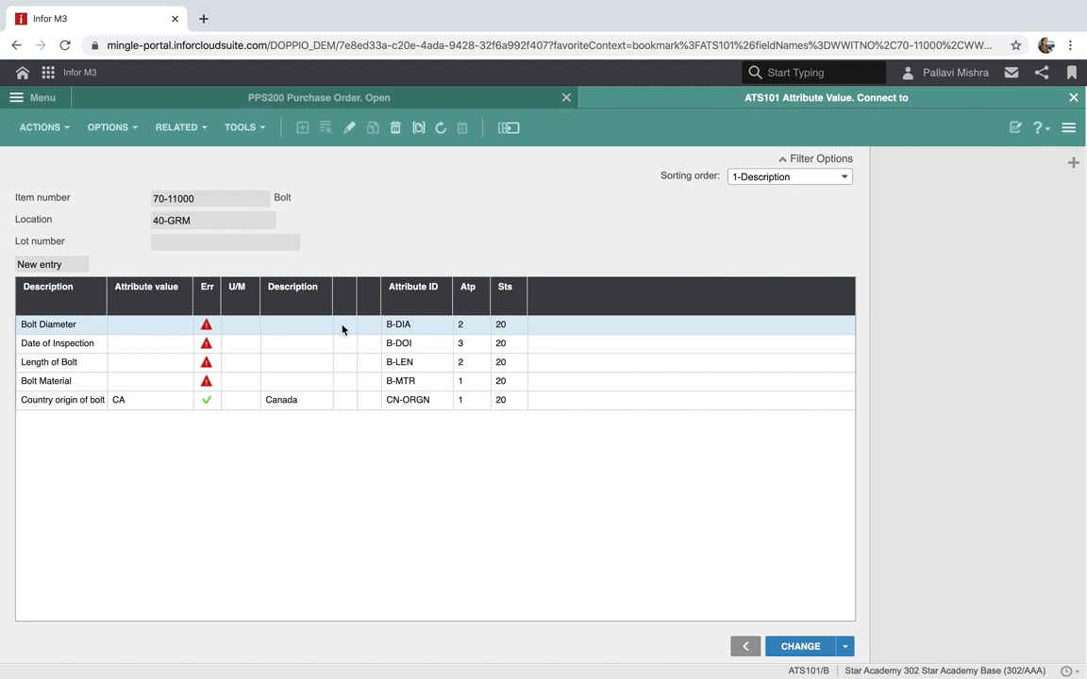
pyautogui.doubleClick(292, 326)
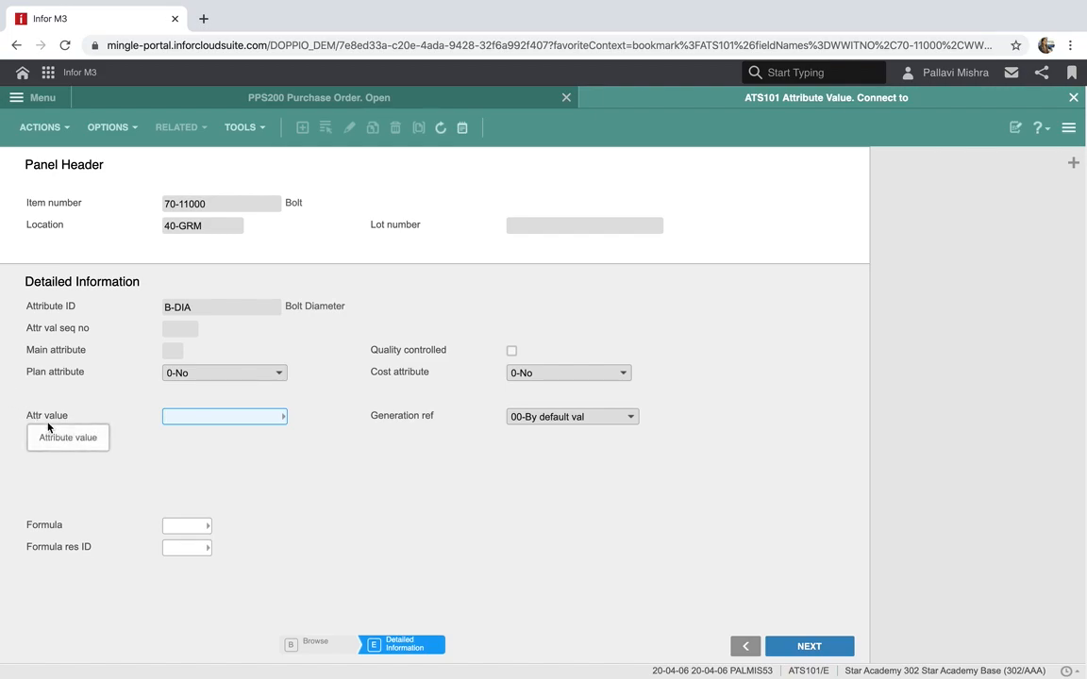
pyautogui.write('0.05')
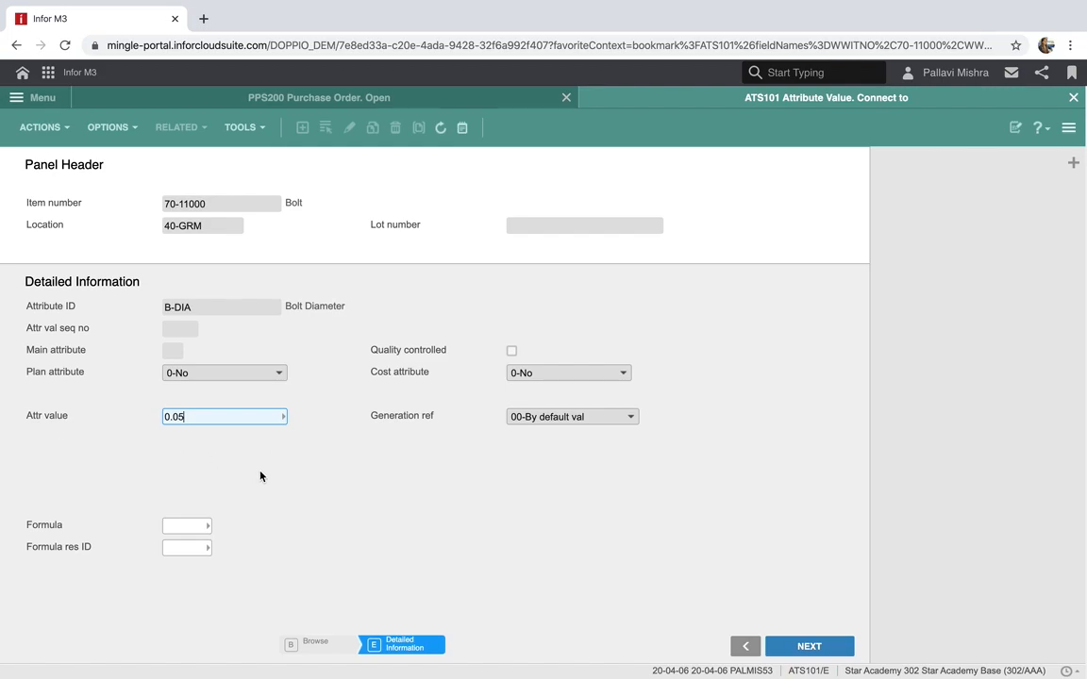
pyautogui.click(802, 646)
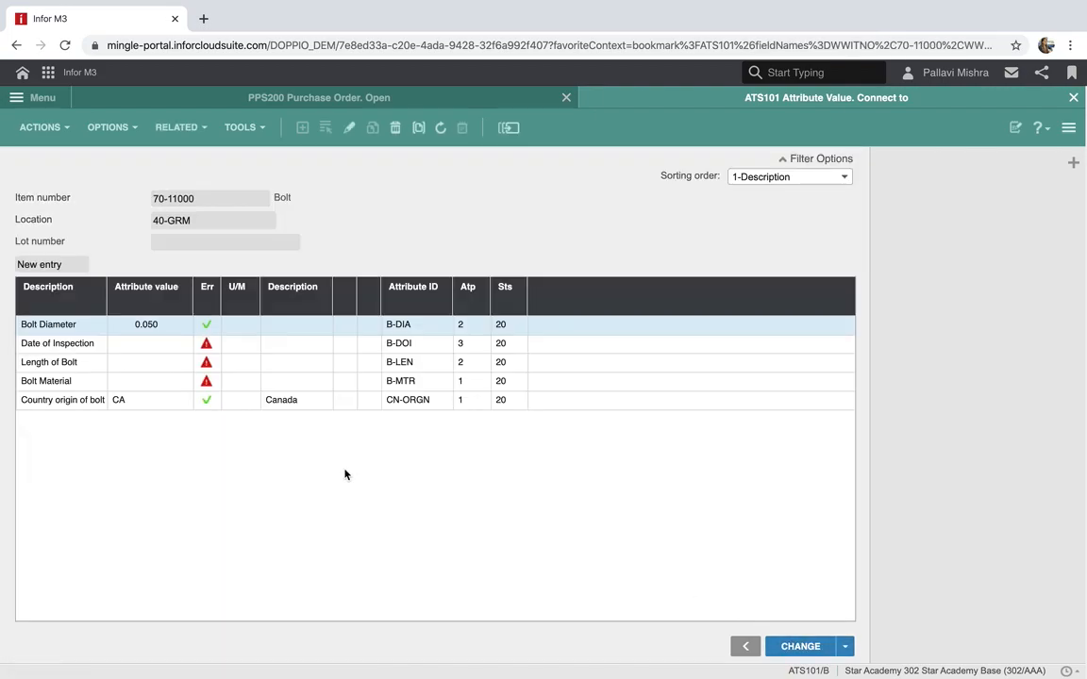
# Step: Set the Date of Inspection (B-DOI) attribute value to 040620
pyautogui.doubleClick(169, 345)
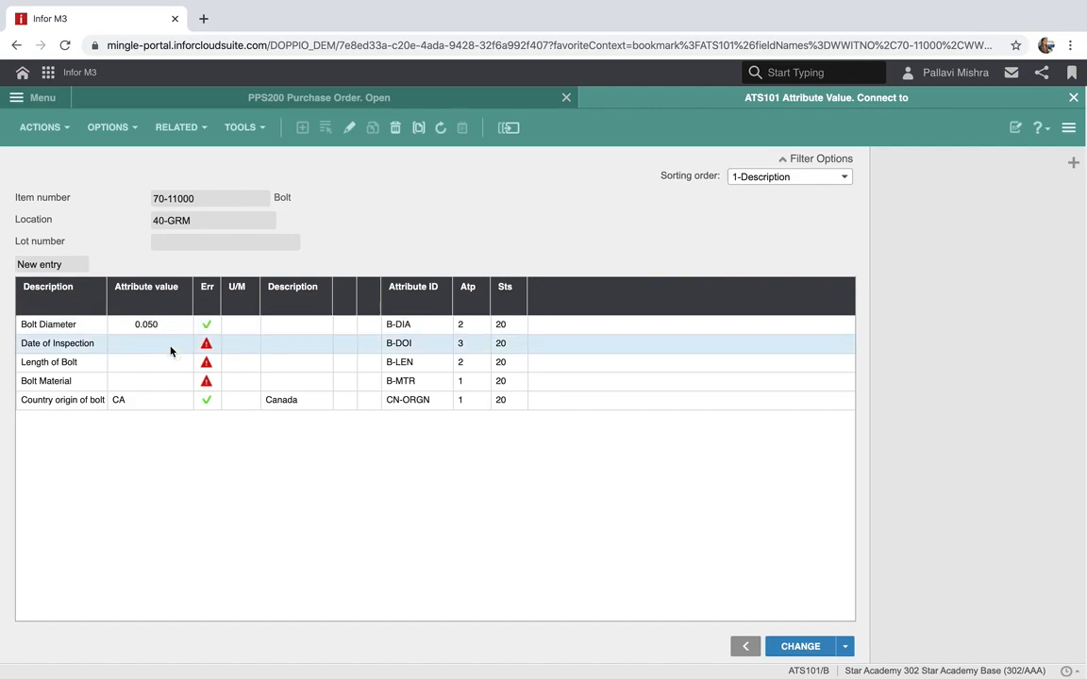
pyautogui.write('0406')
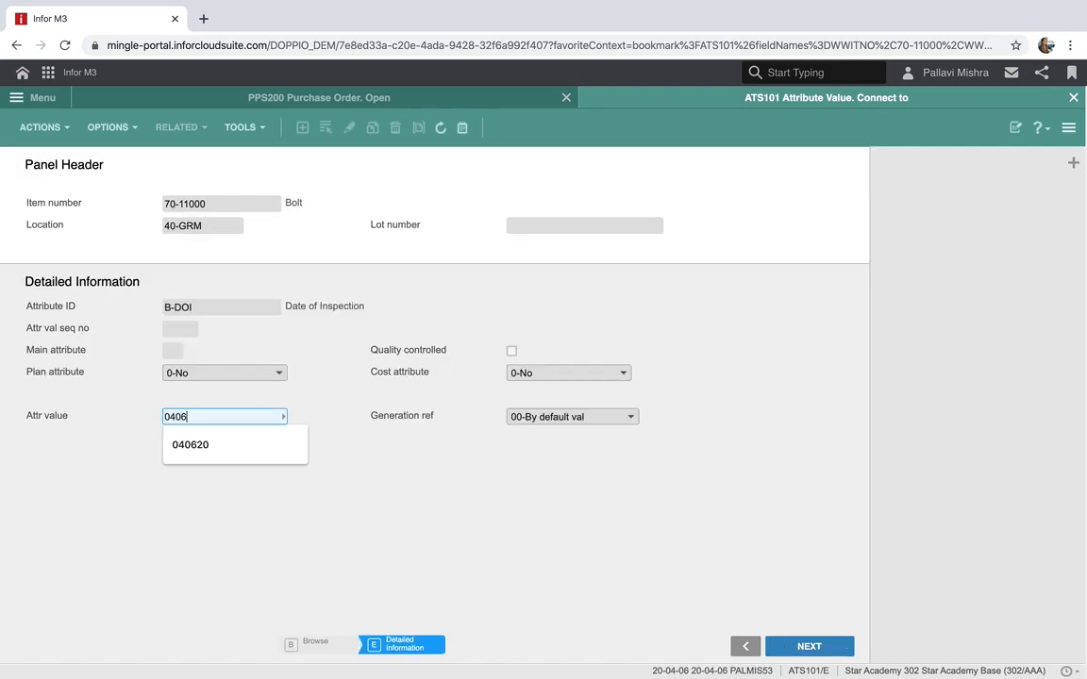
pyautogui.write('20')
pyautogui.click(813, 648)
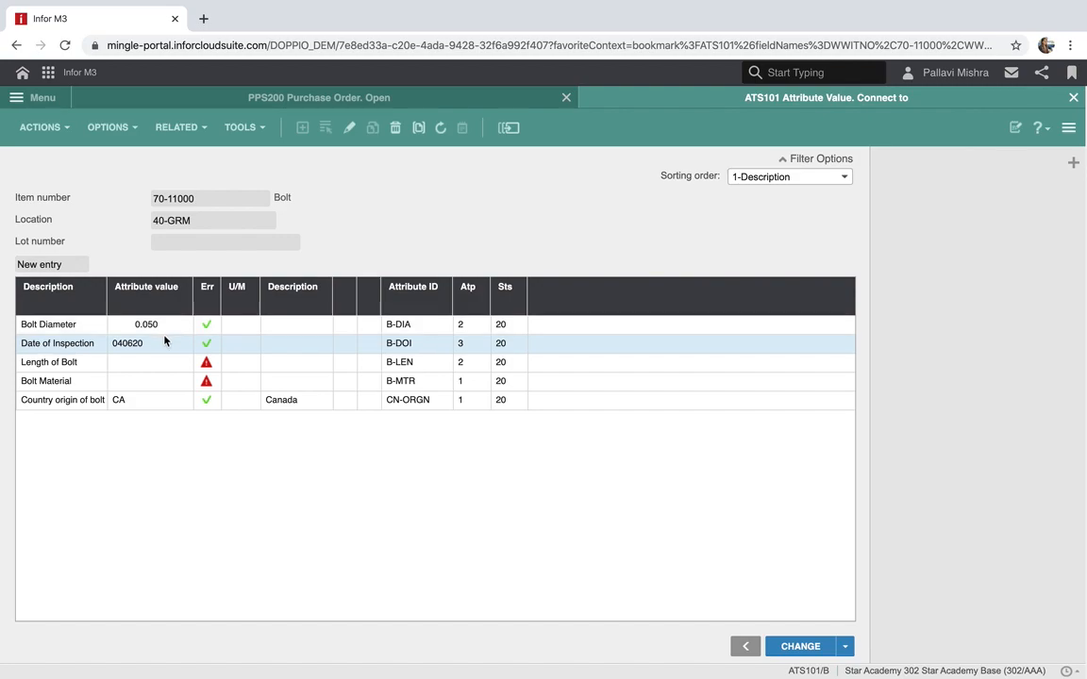
# Step: Set the Length of Bolt (B-LEN) attribute value to 0.5
pyautogui.doubleClick(212, 365)
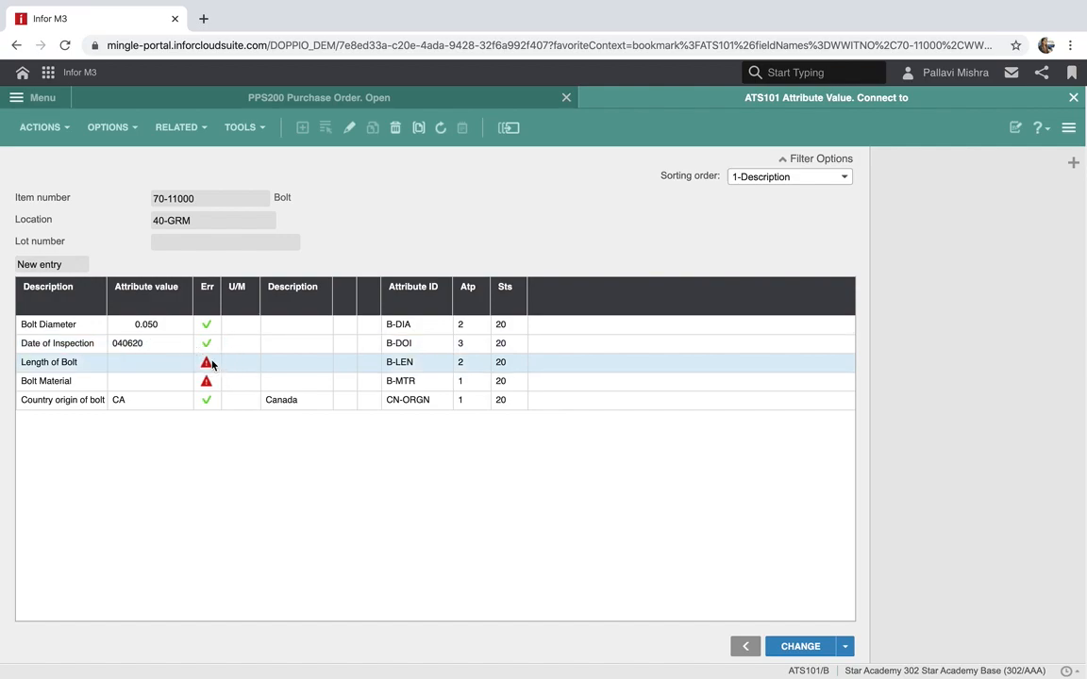
pyautogui.write('0.5')
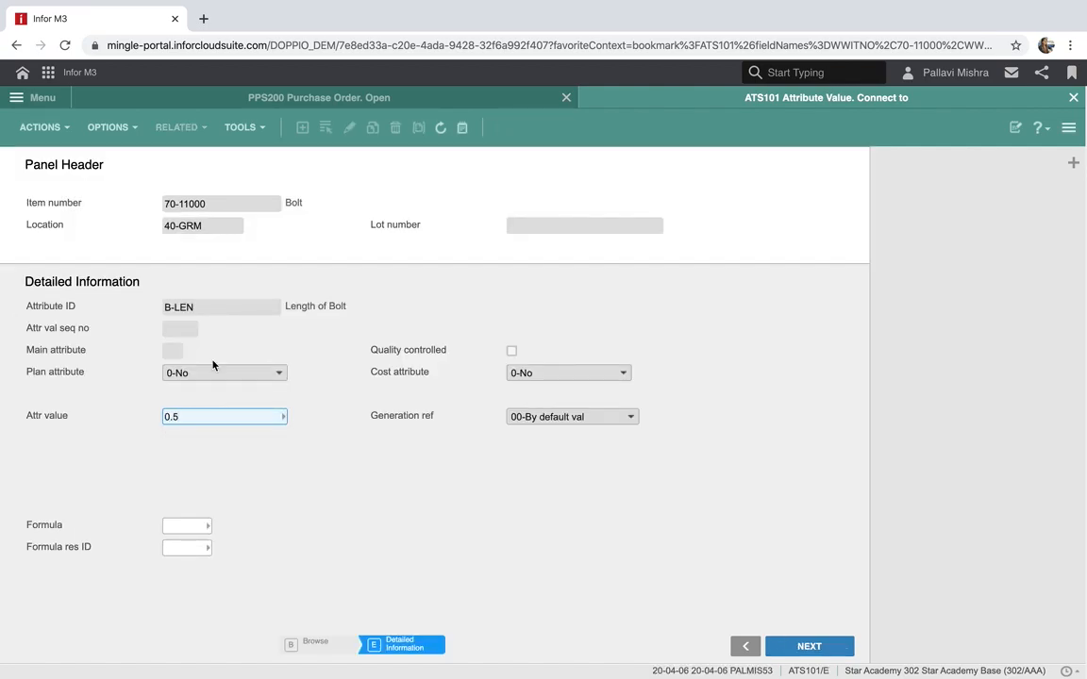
pyautogui.click(809, 647)
# Step: Set the Bolt Material (B-MTR) attribute value to SB, Silicon Bronze, from the list of allowed values
pyautogui.doubleClick(175, 380)
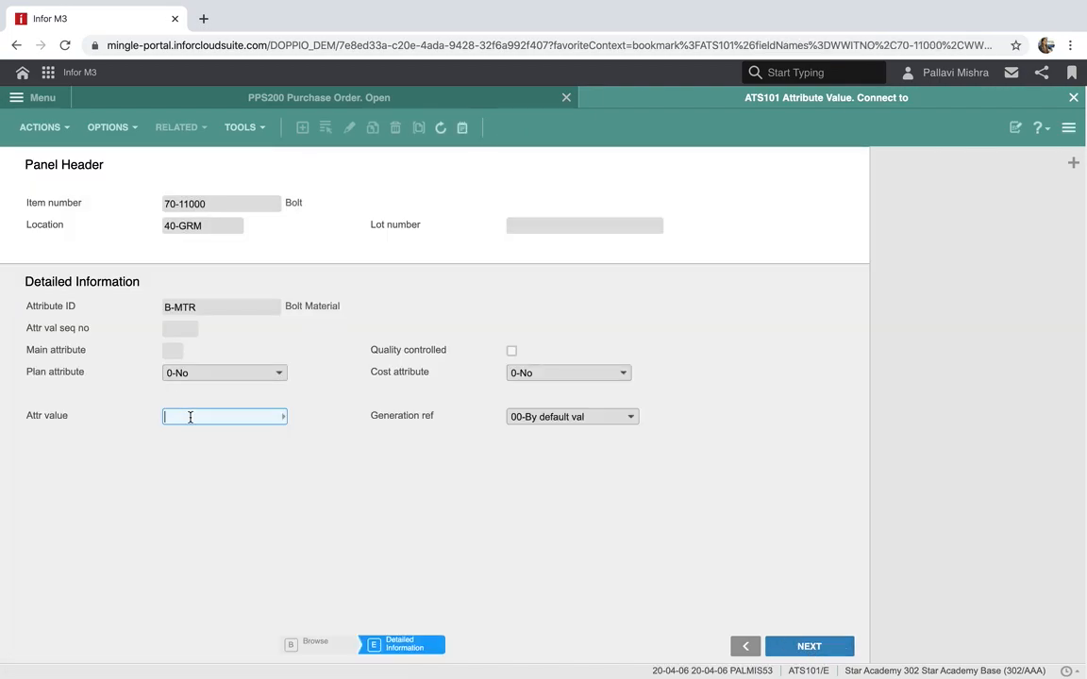
pyautogui.click(283, 417)
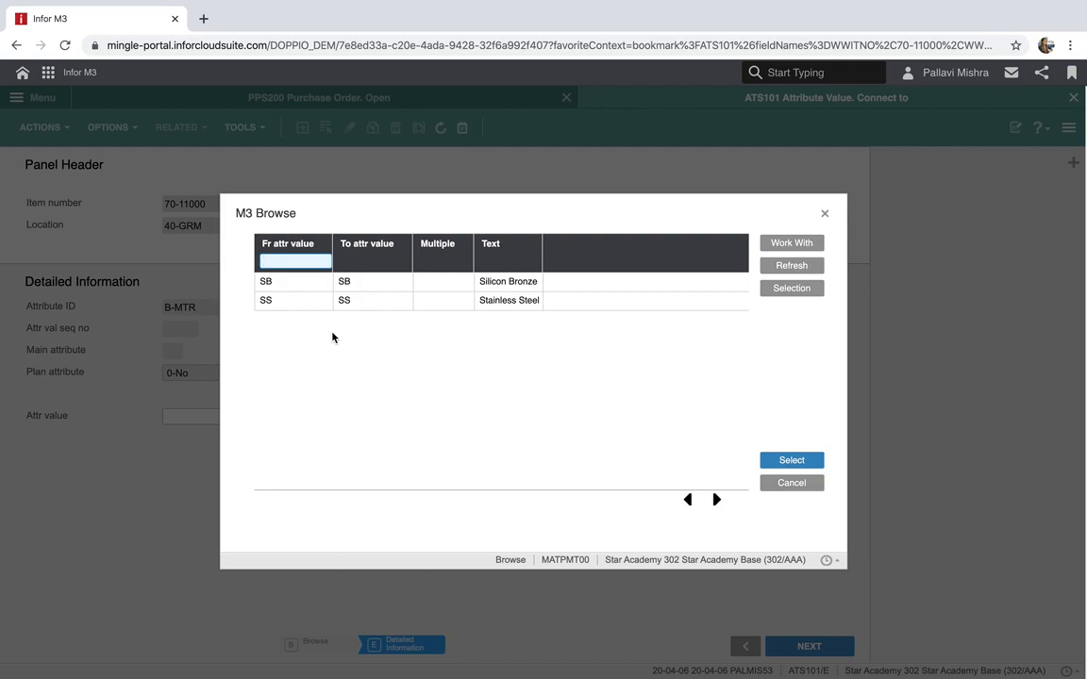
pyautogui.click(374, 289)
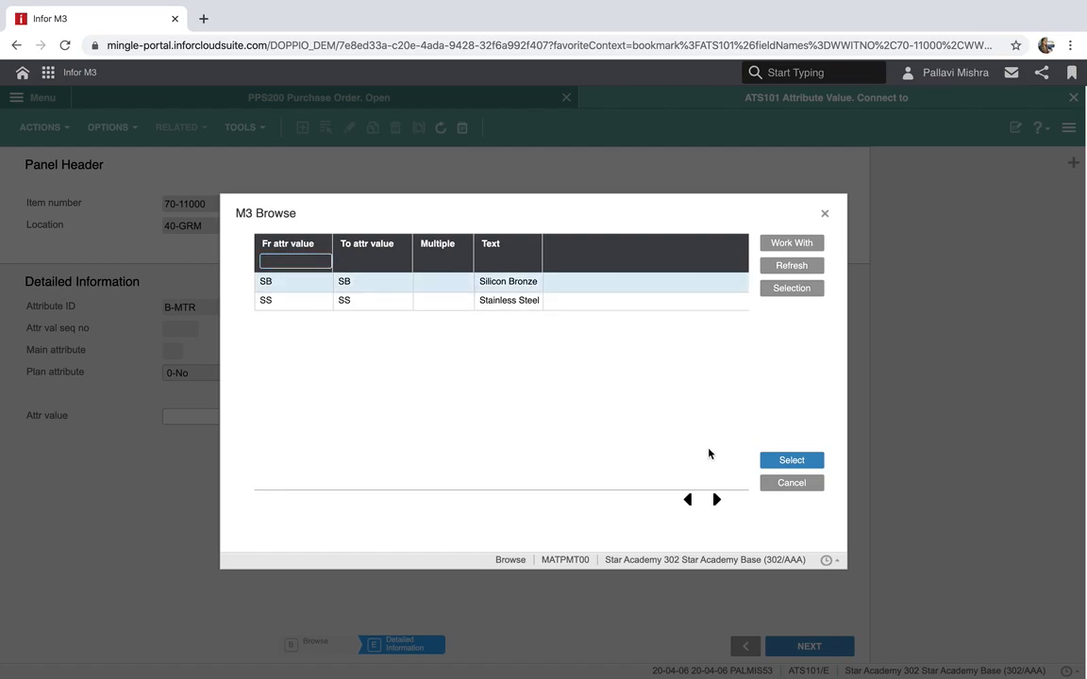
pyautogui.click(778, 464)
pyautogui.click(779, 464)
pyautogui.click(781, 461)
pyautogui.click(790, 461)
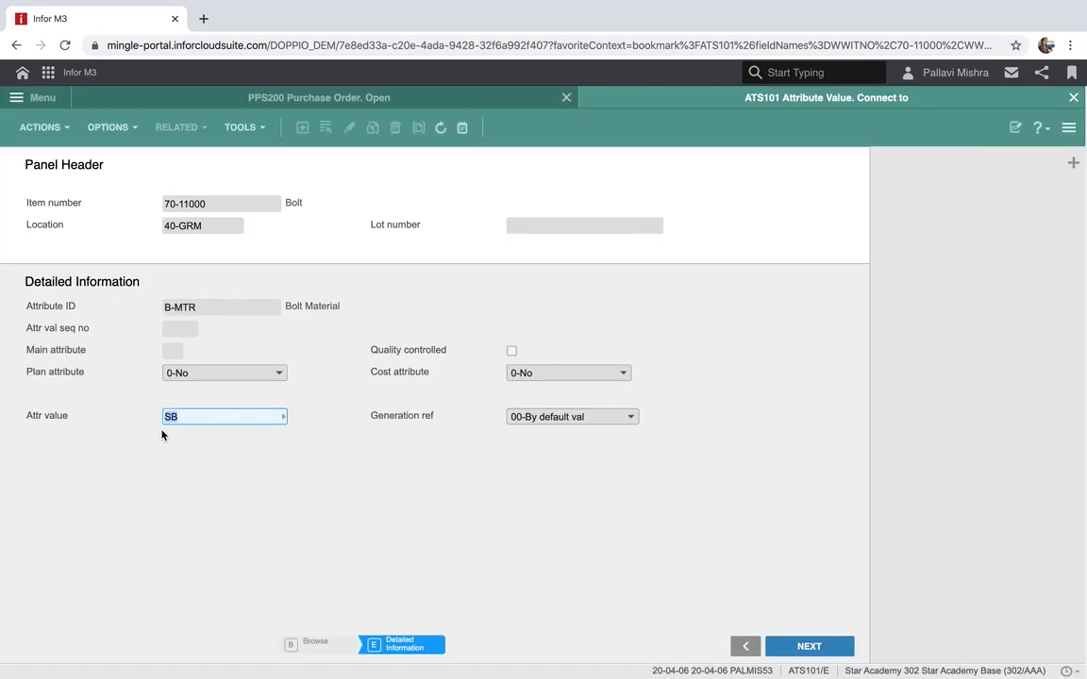
pyautogui.click(814, 647)
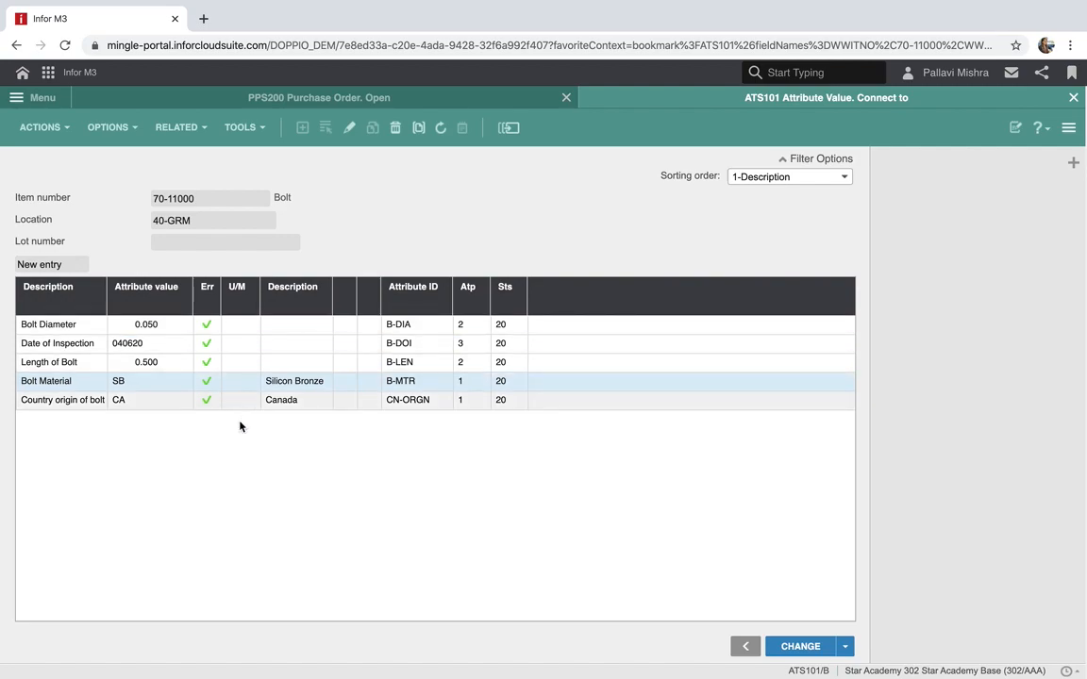
# Step: Exit the attribute value entry to complete the goods receipt, and acknowledge the submitted job
pyautogui.click(241, 446)
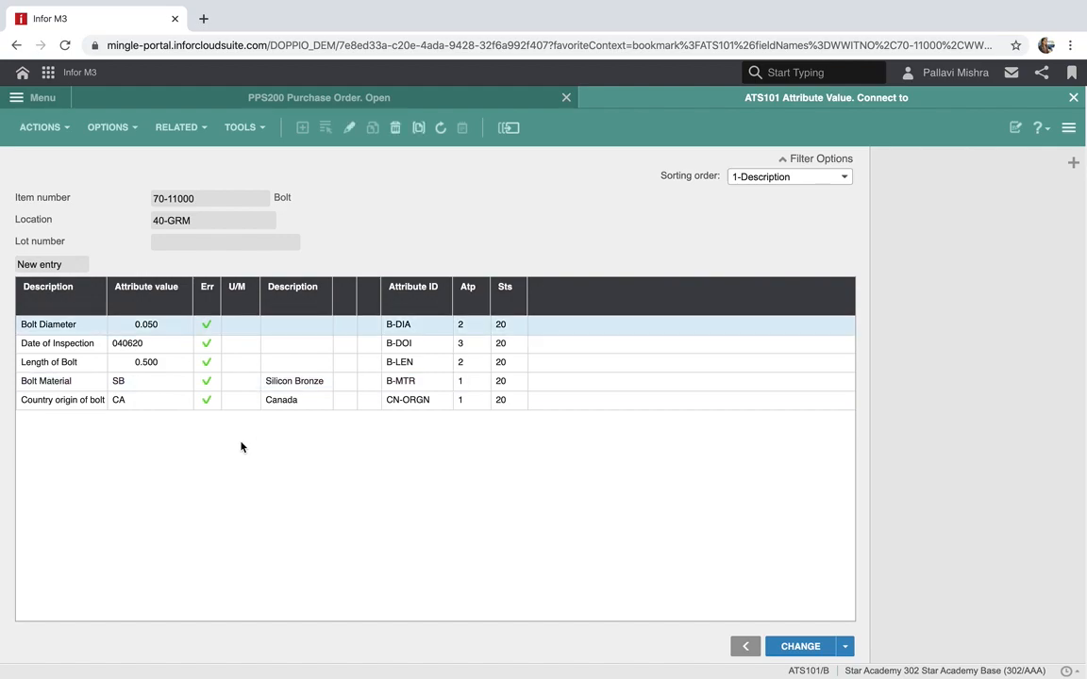
pyautogui.press('F3')
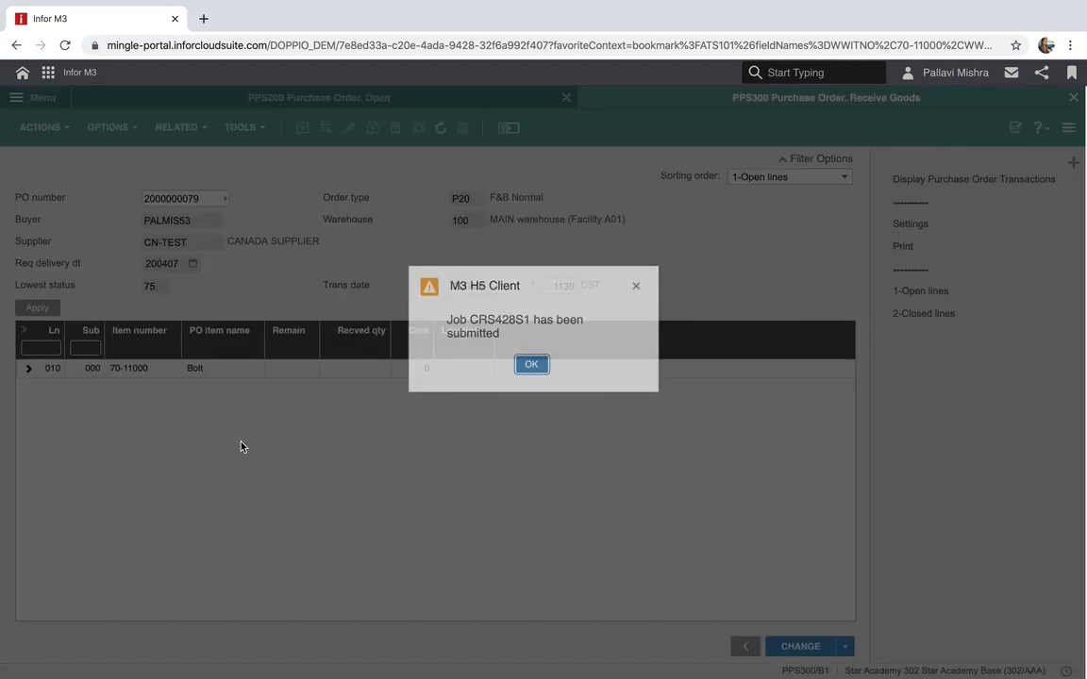
pyautogui.click(528, 370)
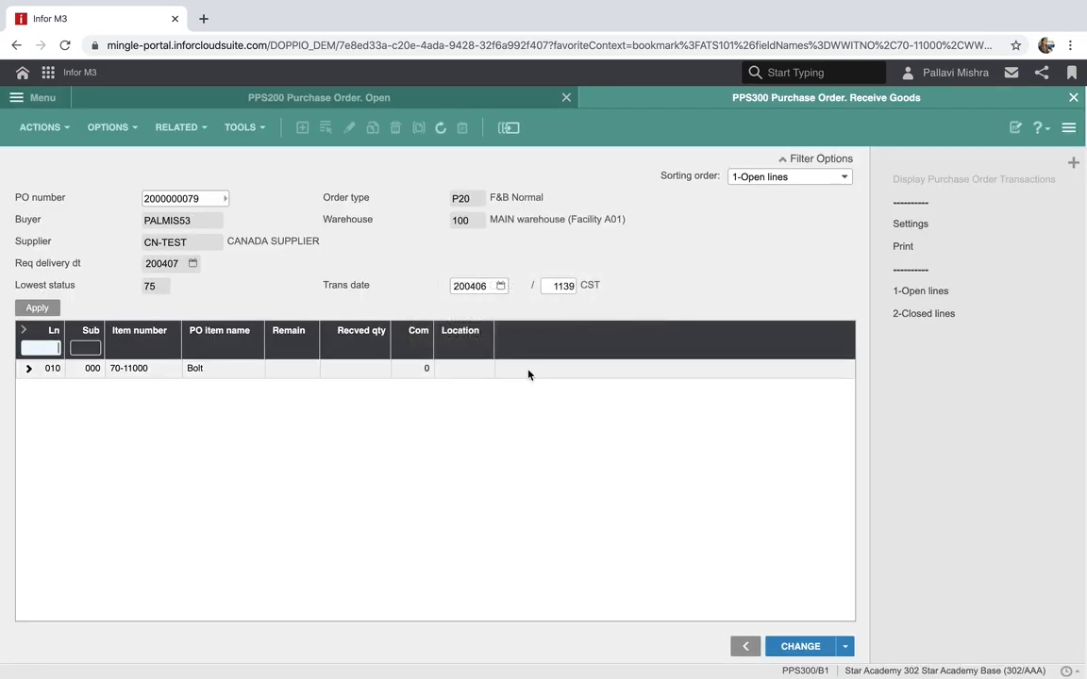
# Step: From the home page, open the Balance Identity toolbox MWS060 and look up item number 70-11000 in location 40-GRM
pyautogui.click(19, 77)
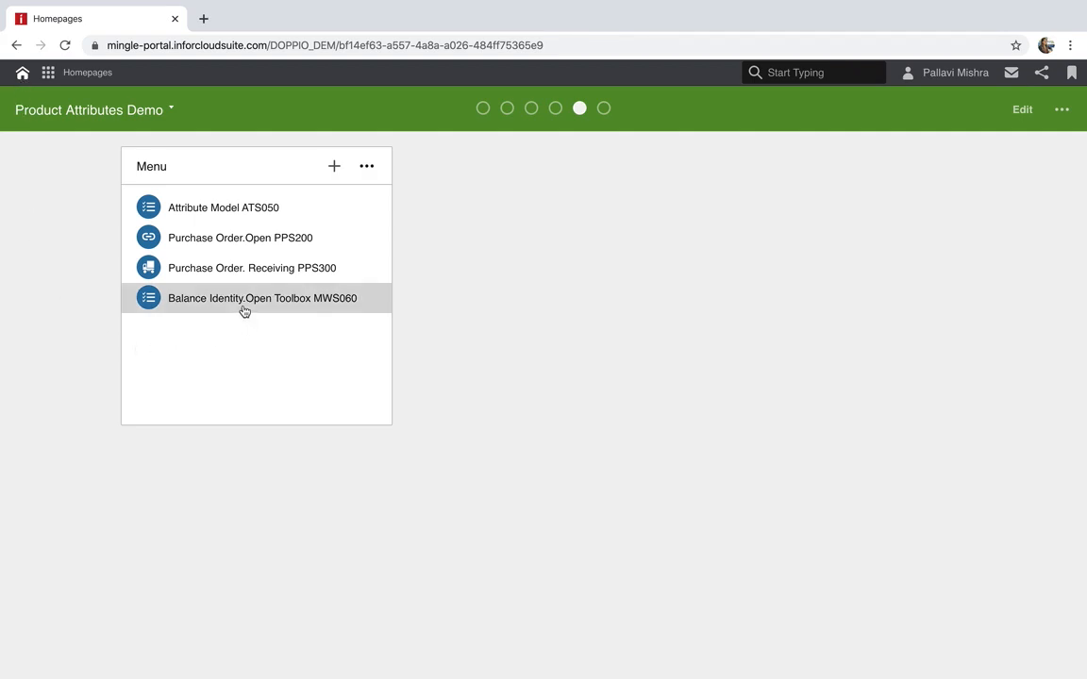
pyautogui.click(244, 301)
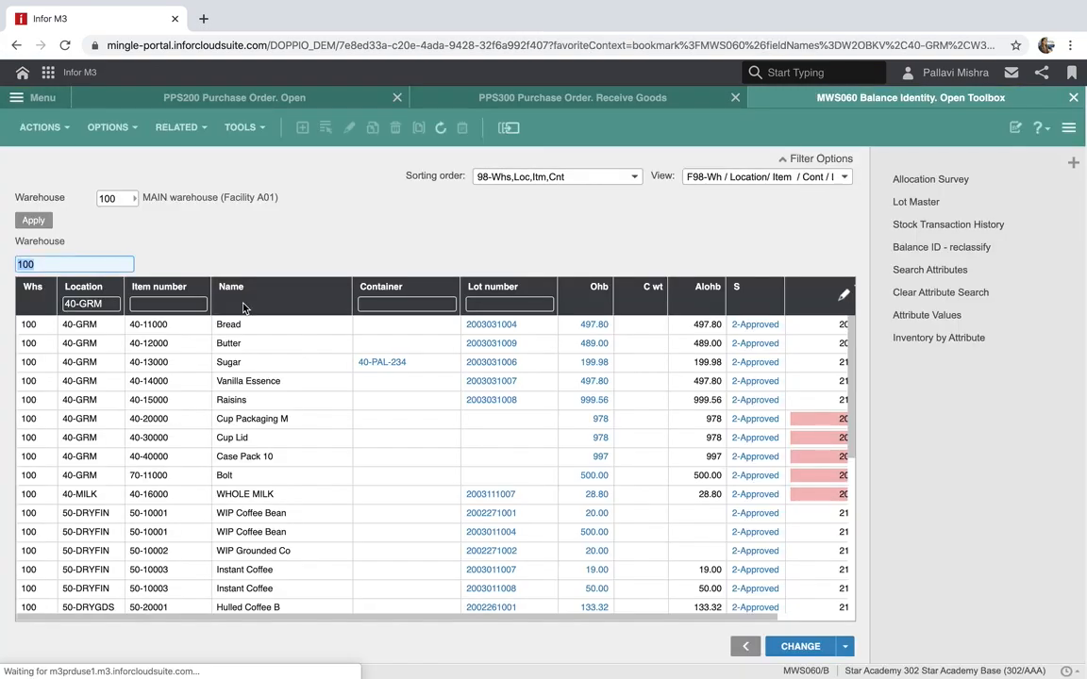
pyautogui.click(189, 308)
pyautogui.write('70-11000')
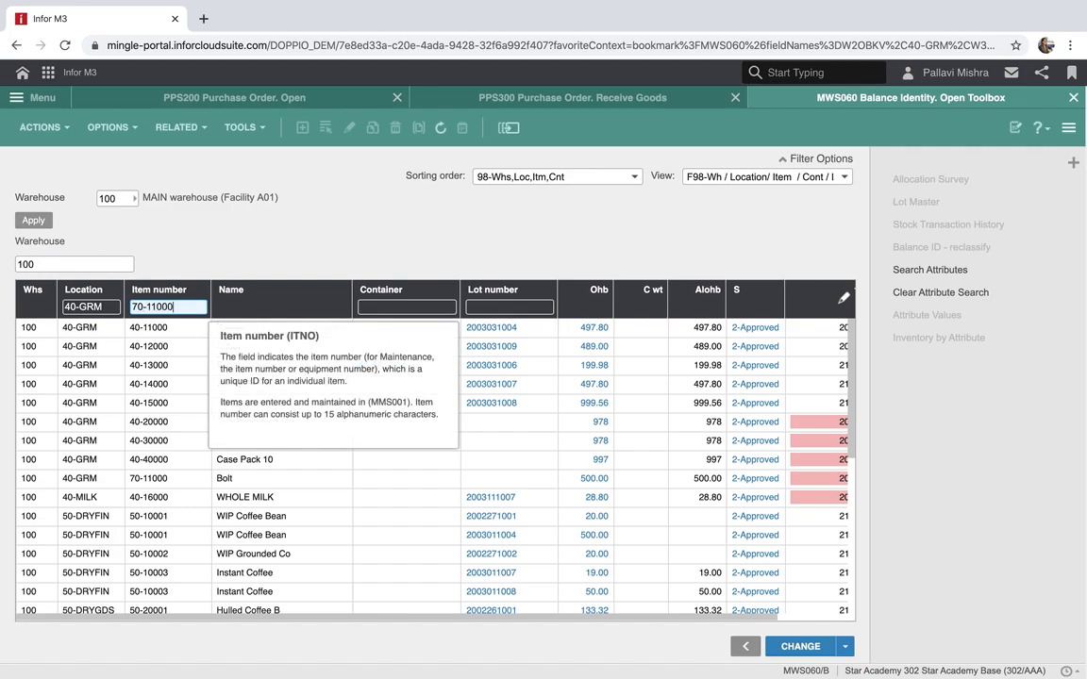
pyautogui.press('Return')
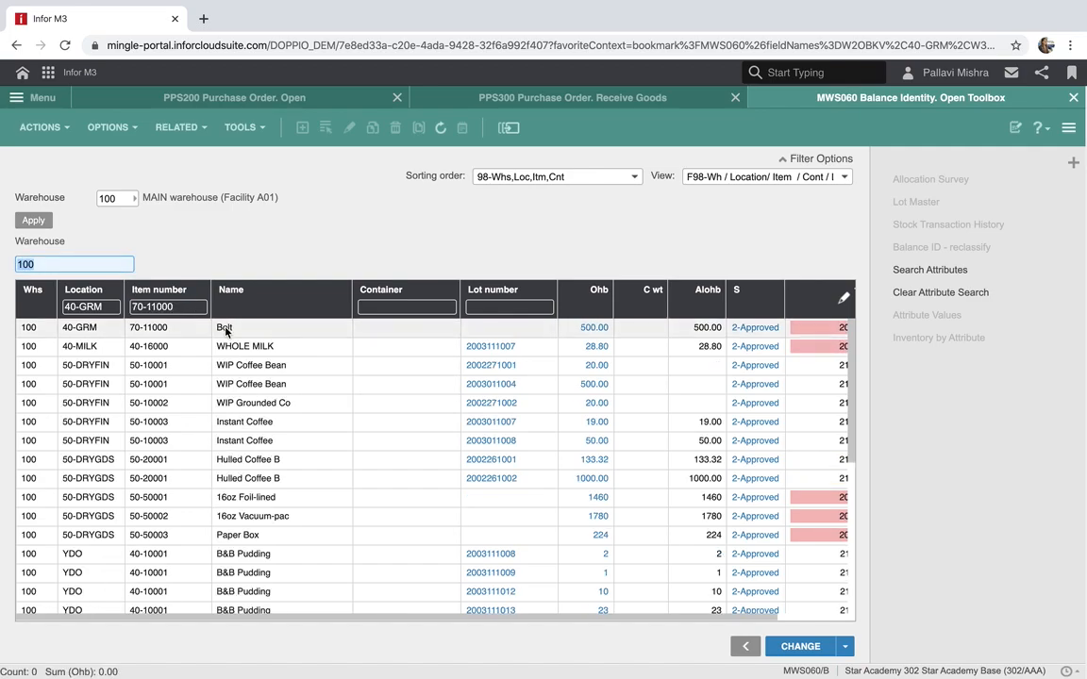
# Step: Examine the attribute values and attribute types recorded for the bolt stock in location 40-GRM
pyautogui.click(224, 327)
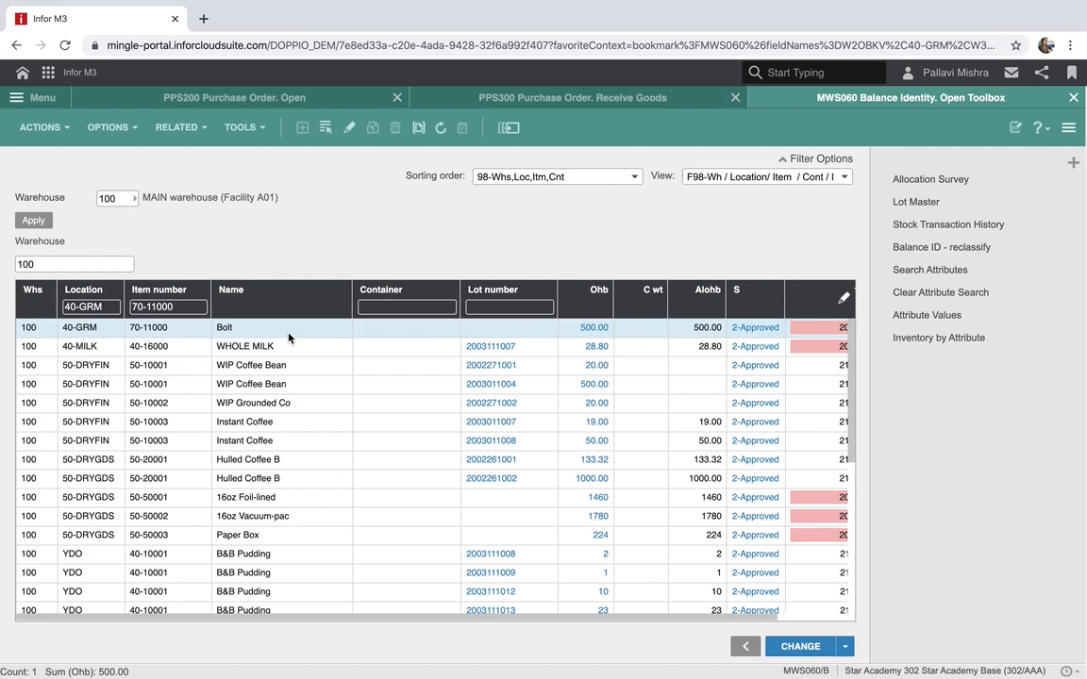
pyautogui.click(910, 323)
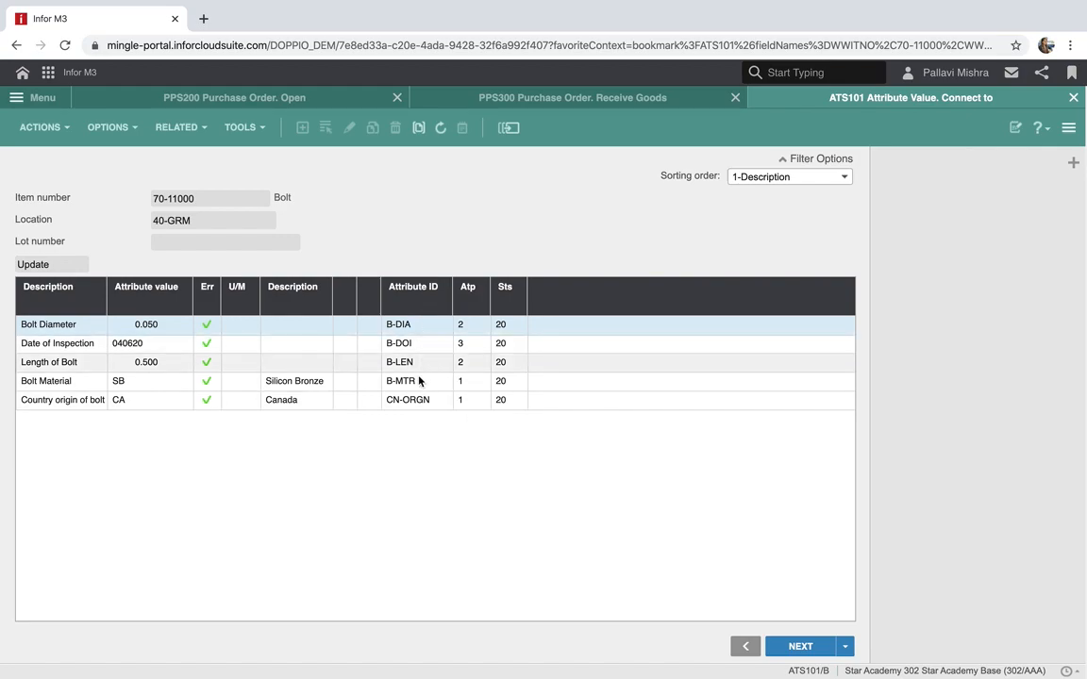
pyautogui.moveTo(474, 299)
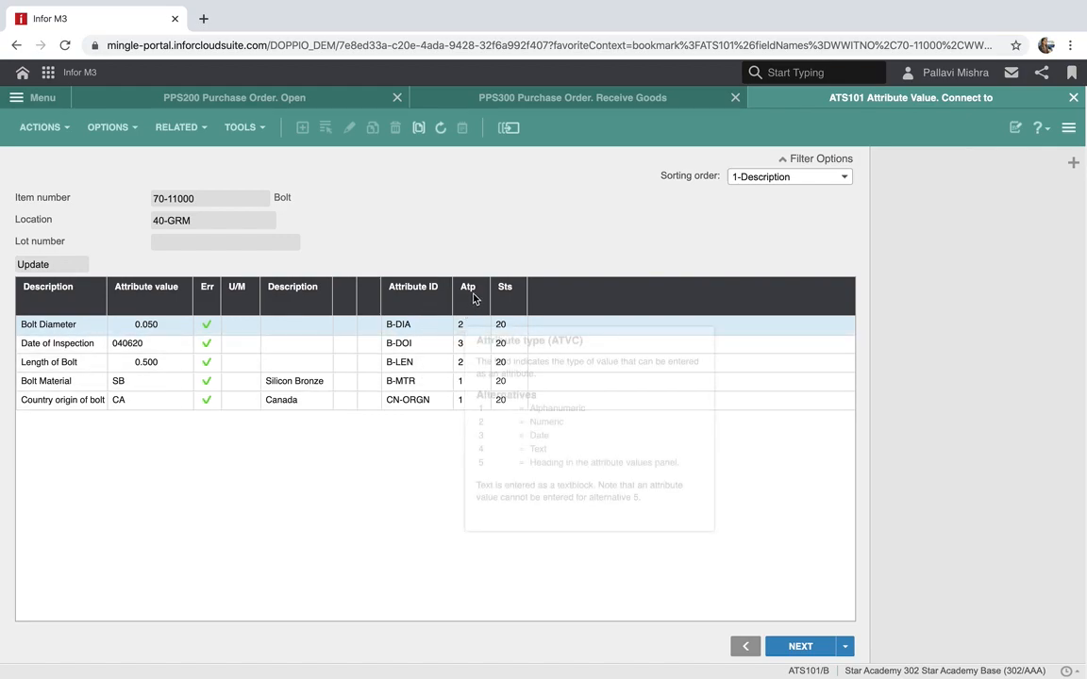